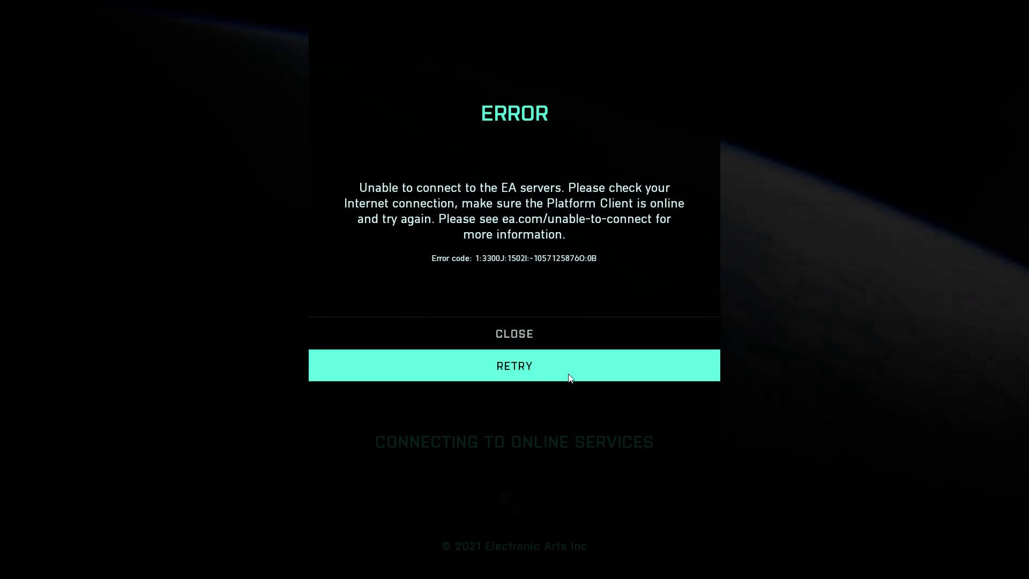
# Retry the EA server connection twice from the Battlefield 2042 error dialog.
pyautogui.click(559, 374)
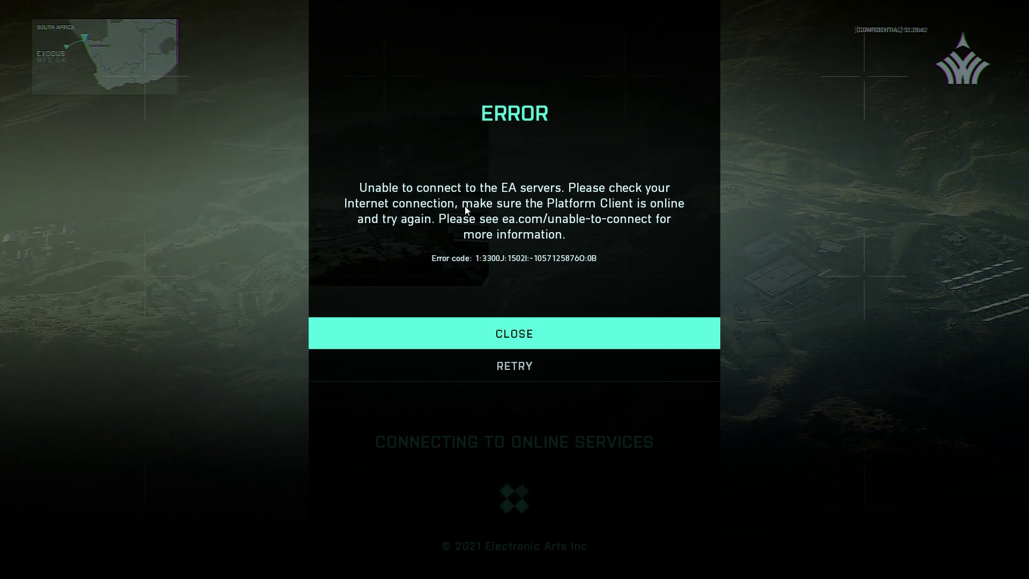
pyautogui.click(528, 366)
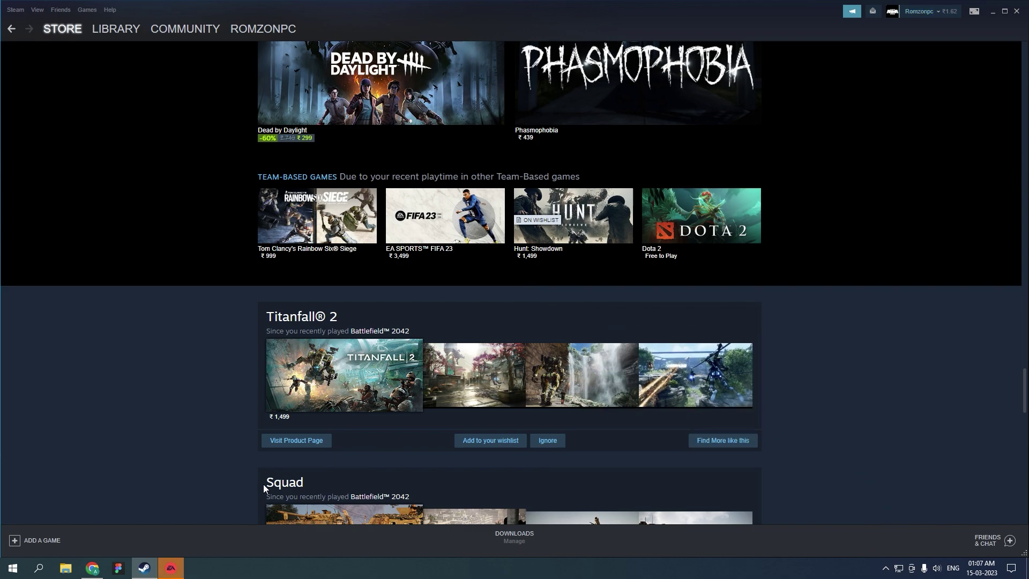
# Check that Battlefield 2042 appears under Installed in the EA app Library.
pyautogui.click(170, 567)
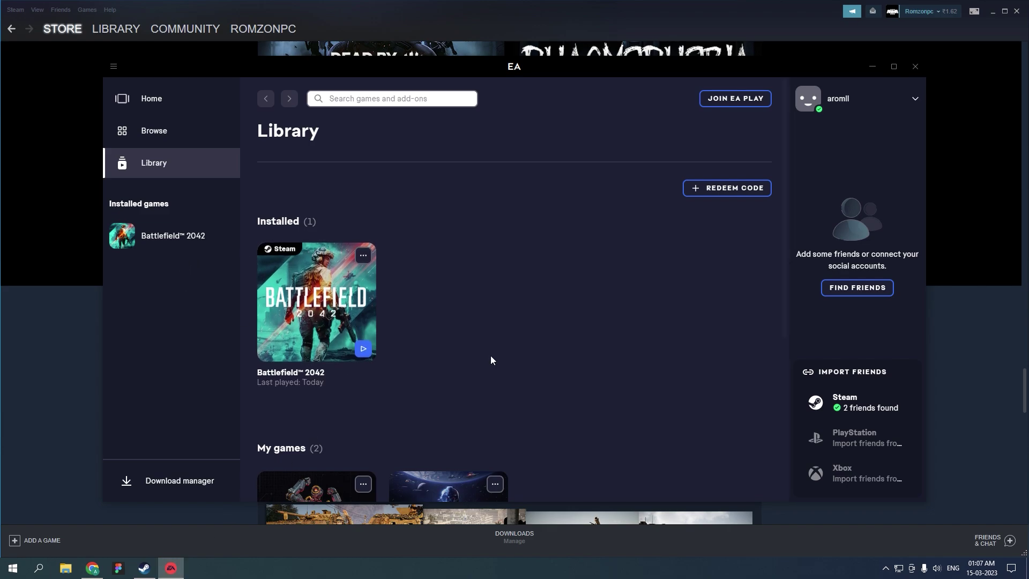
pyautogui.scroll(-2, 491, 357)
pyautogui.scroll(-2, 623, 359)
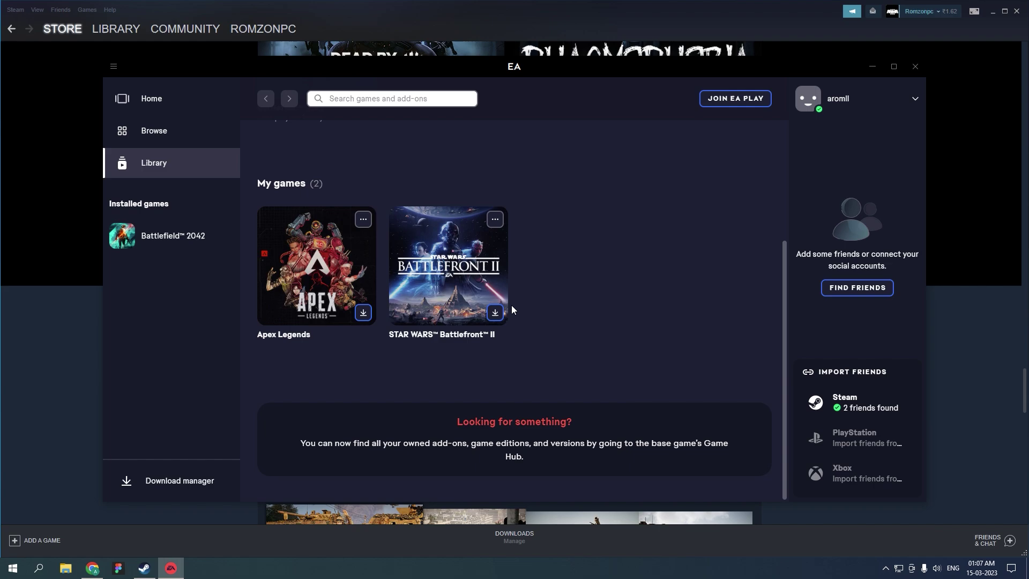
pyautogui.scroll(5, 523, 405)
pyautogui.scroll(-1, 525, 411)
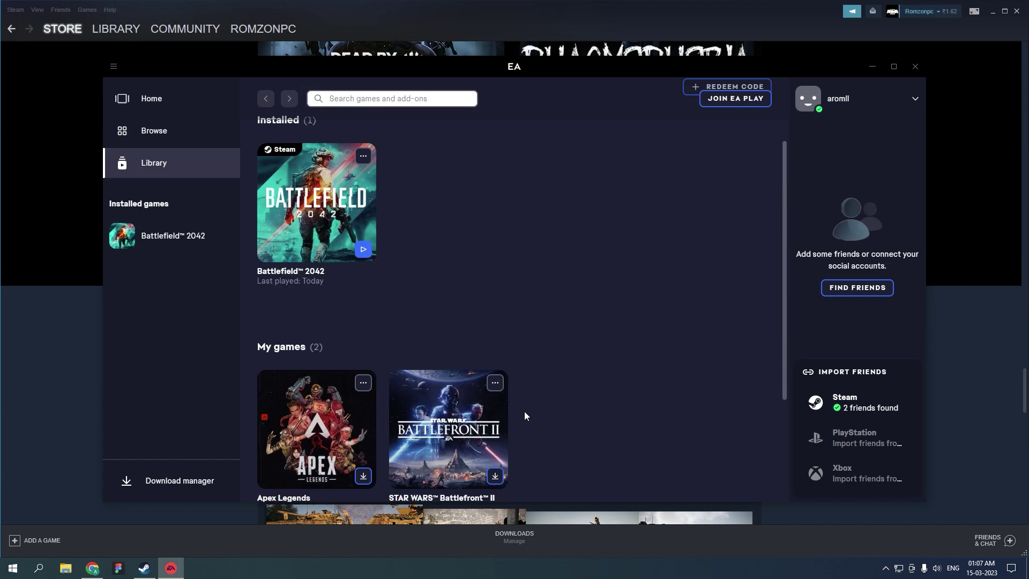
pyautogui.scroll(-2, 525, 413)
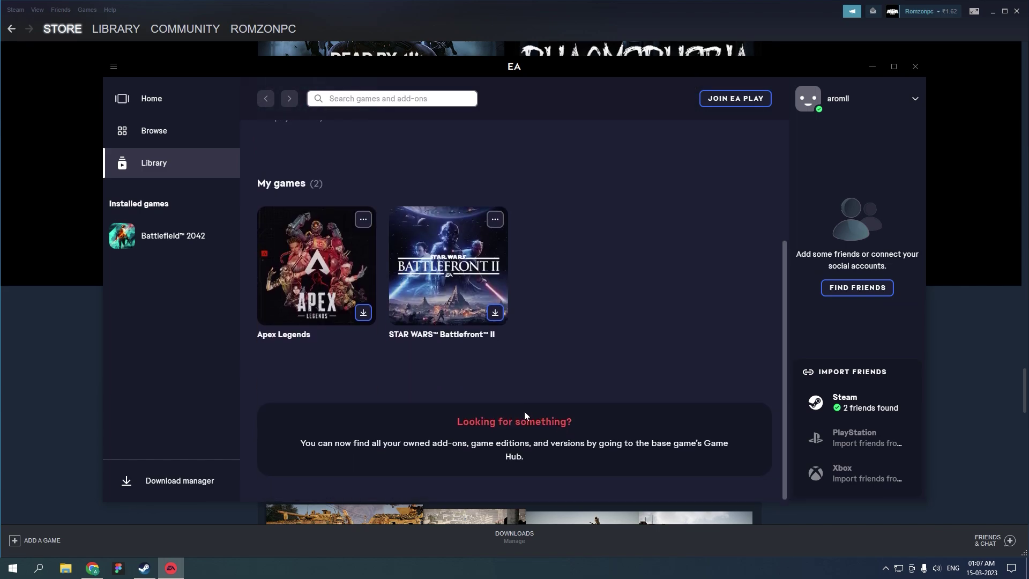
pyautogui.scroll(4, 524, 411)
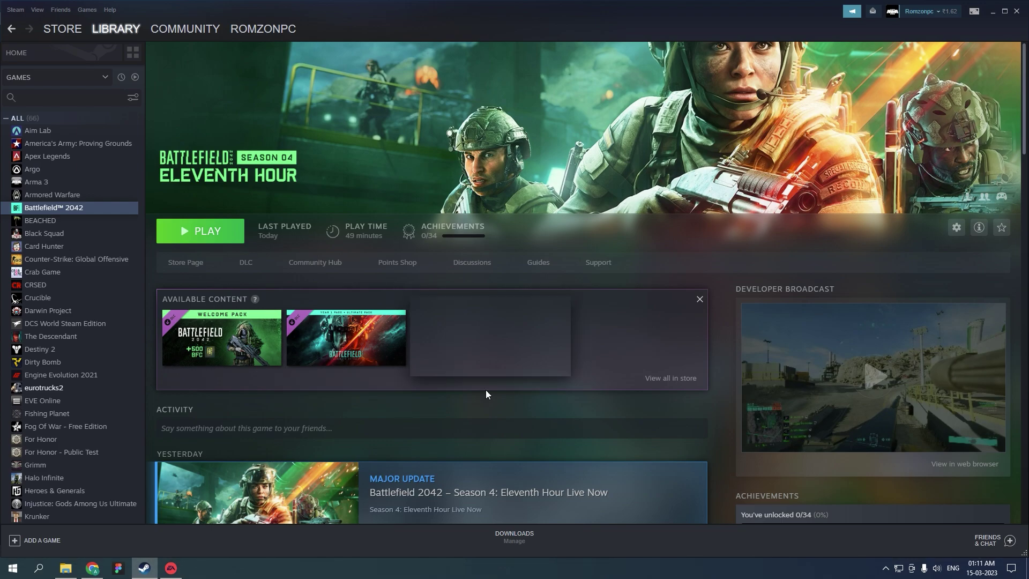
# Search 'fire' from Start and reach 'Allow an app through firewall' under Firewall & network protection.
pyautogui.click(13, 568)
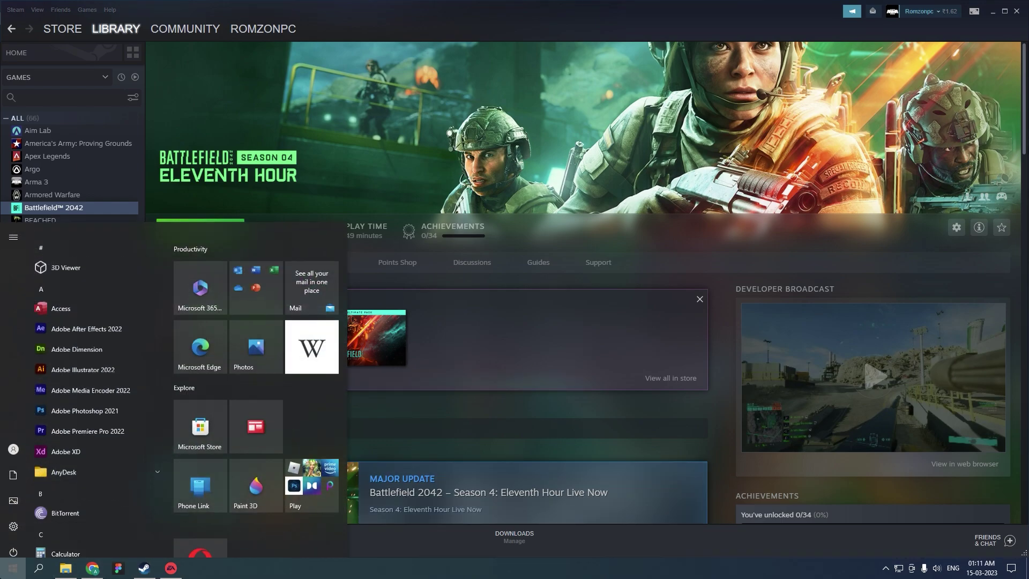
pyautogui.write('fire')
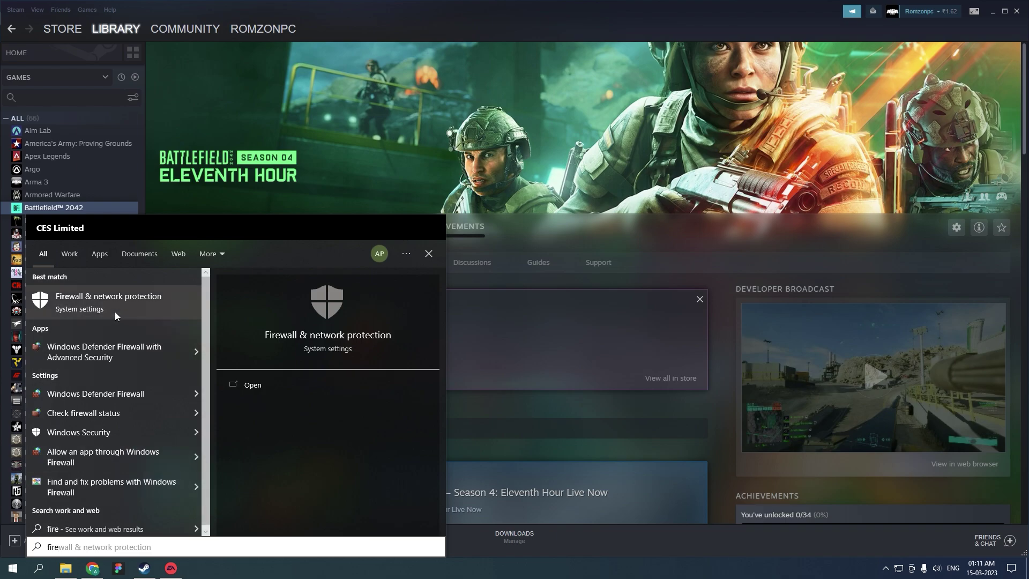
pyautogui.click(115, 310)
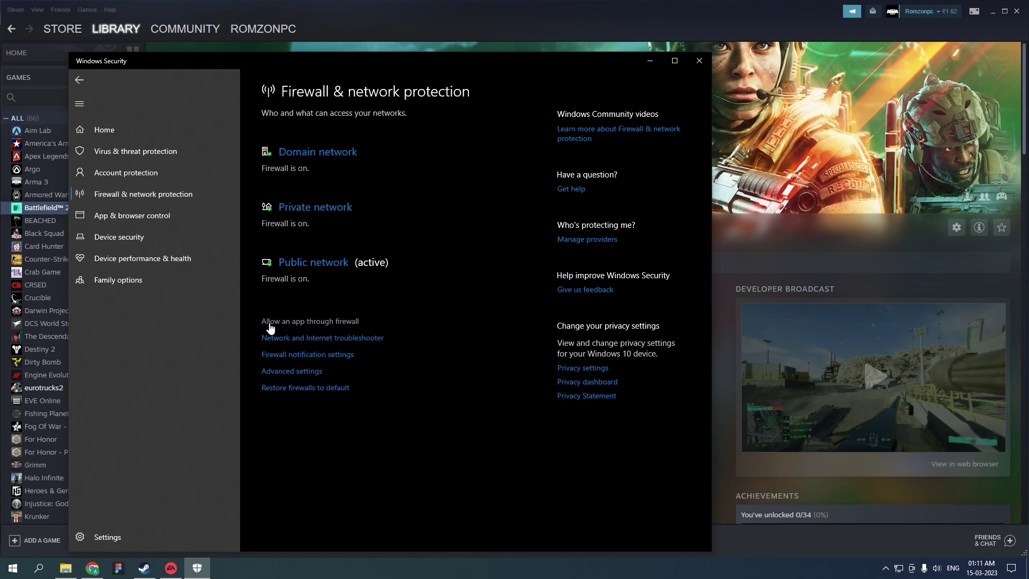
pyautogui.click(324, 329)
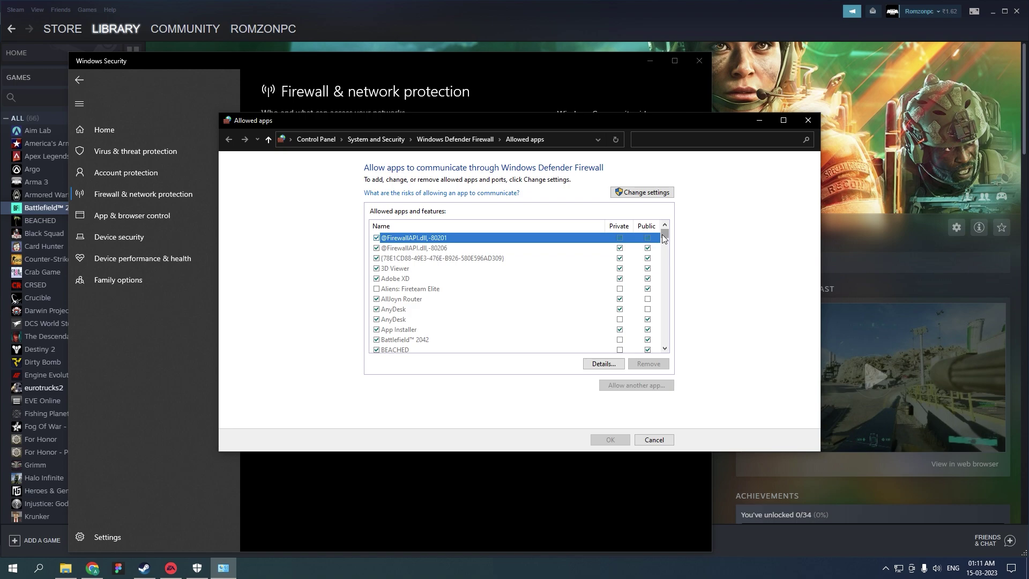
pyautogui.moveTo(664, 235)
pyautogui.mouseDown()
pyautogui.moveTo(666, 291)
pyautogui.moveTo(665, 228)
pyautogui.mouseUp()
# Select Battlefield 2042 in the allowed apps list and unlock it with Change settings.
pyautogui.click(403, 336)
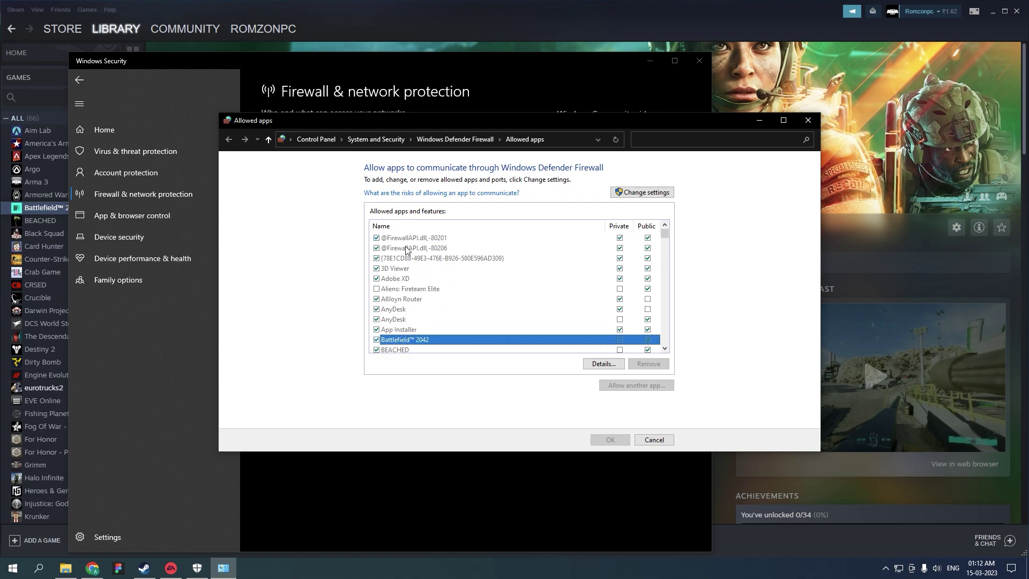
pyautogui.press('Home')
pyautogui.click(410, 342)
pyautogui.click(640, 192)
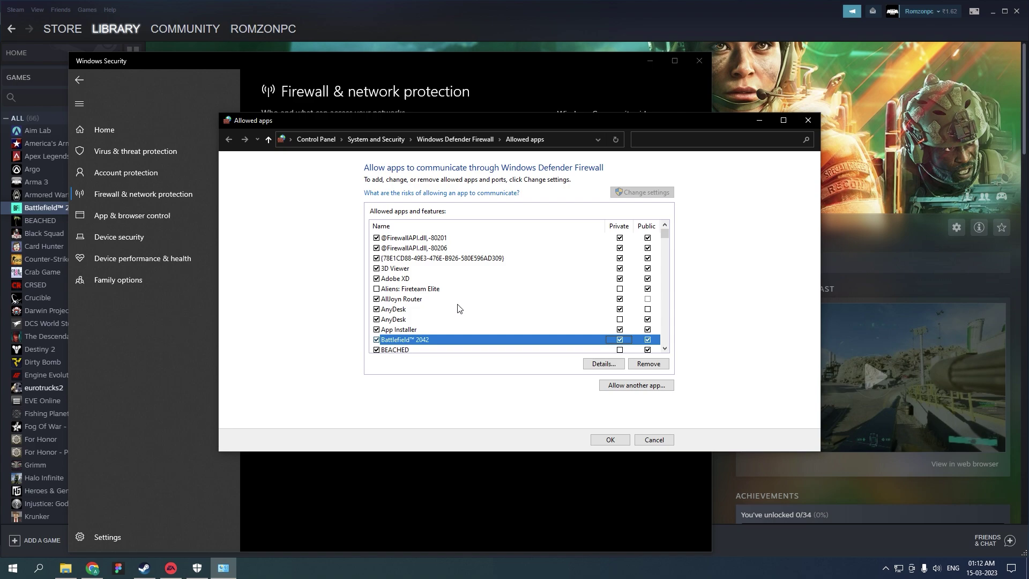
# Allow the EA app entries (EALocalHostSvc, EABackgroundService) on private and public networks, then save.
pyautogui.press('e')
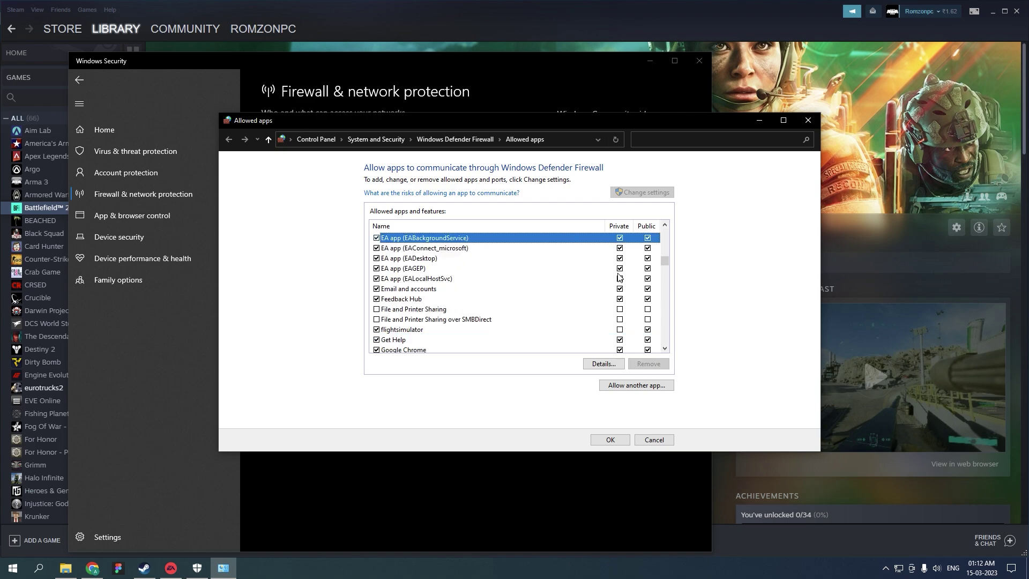
pyautogui.click(422, 280)
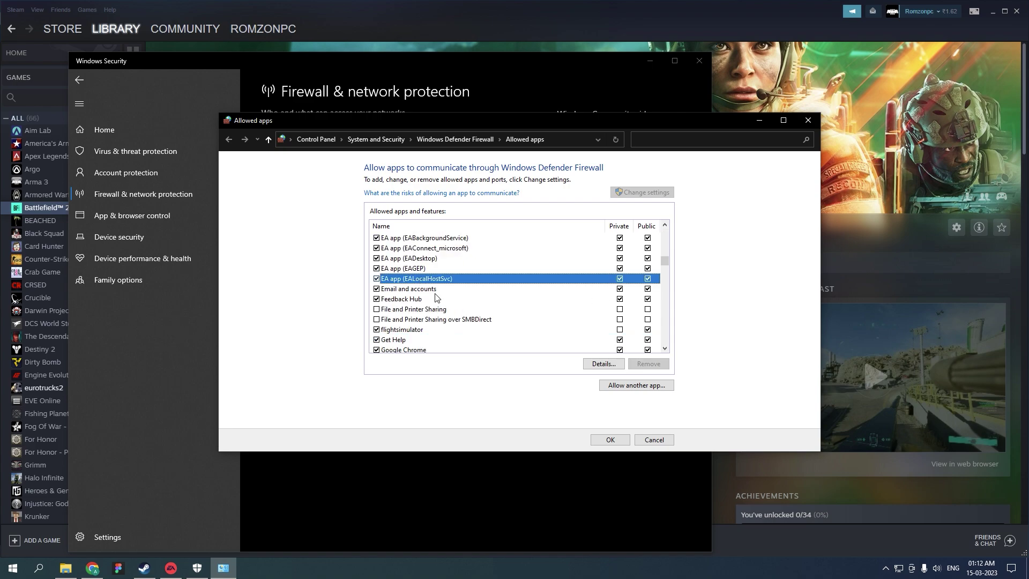
pyautogui.click(417, 269)
pyautogui.click(412, 249)
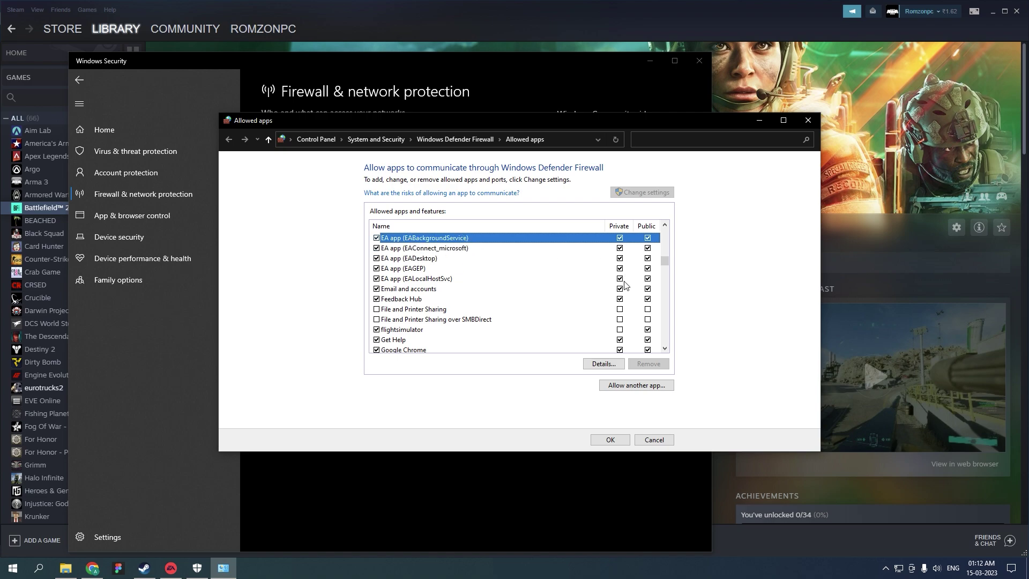
pyautogui.scroll(2, 624, 284)
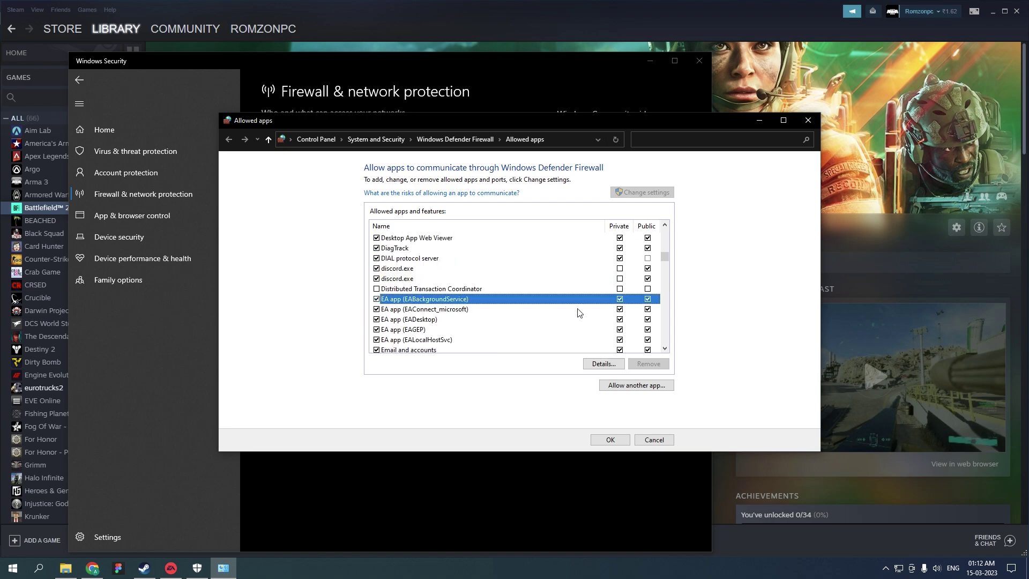
pyautogui.click(611, 440)
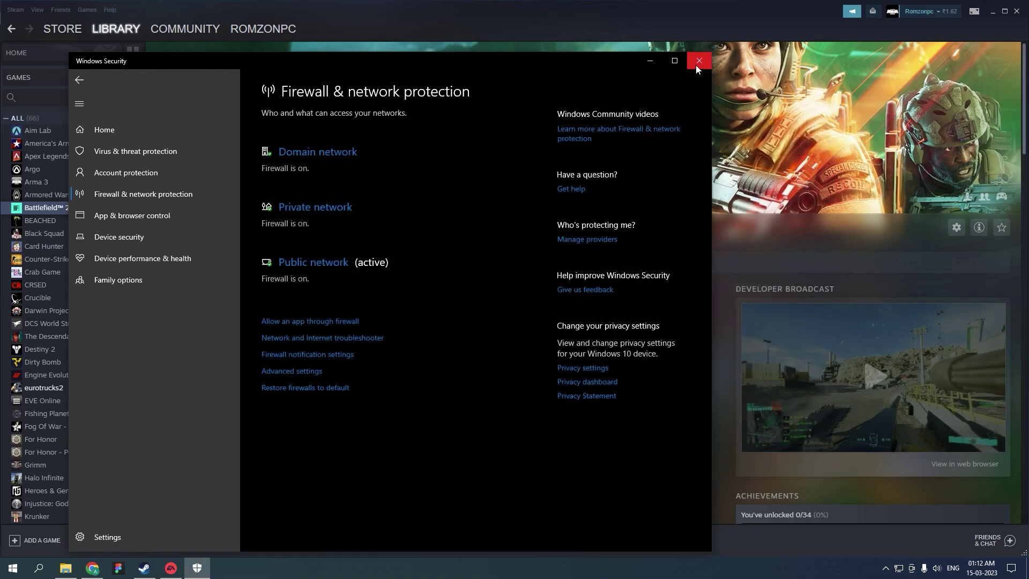
# Close Windows Security and launch Battlefield 2042 with Play in the EA app Library.
pyautogui.click(696, 65)
pyautogui.click(171, 568)
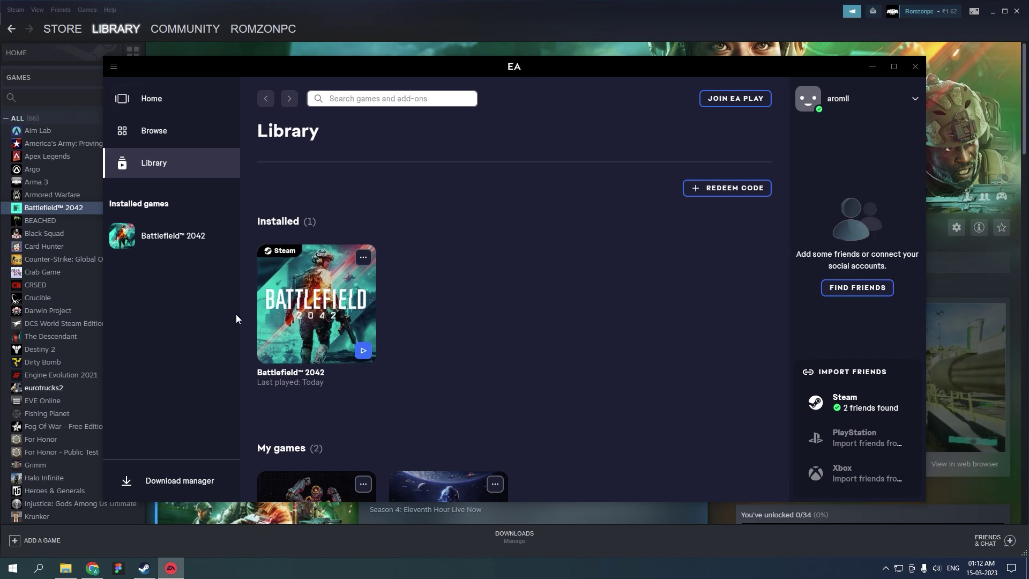
pyautogui.click(143, 568)
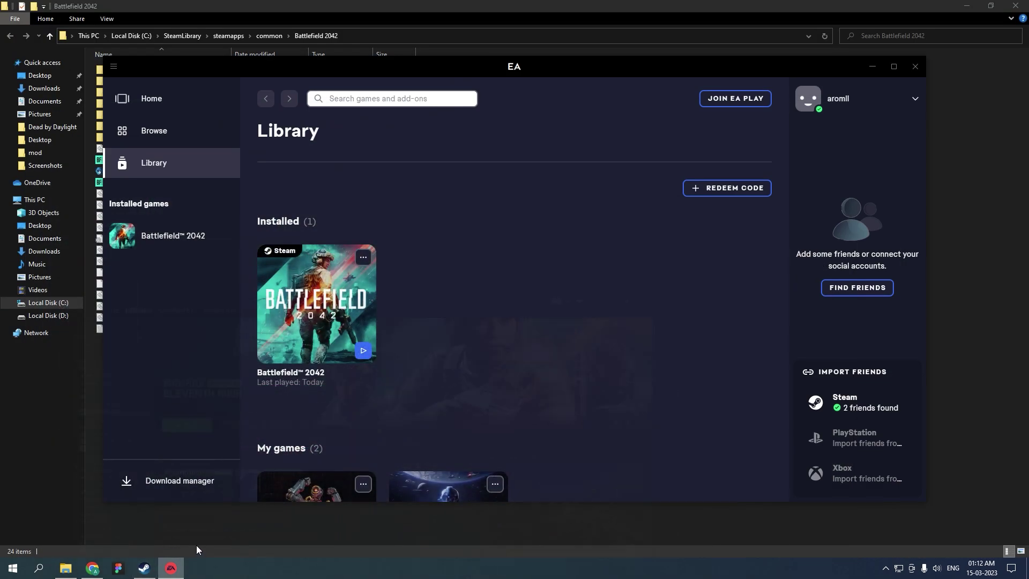
pyautogui.click(361, 351)
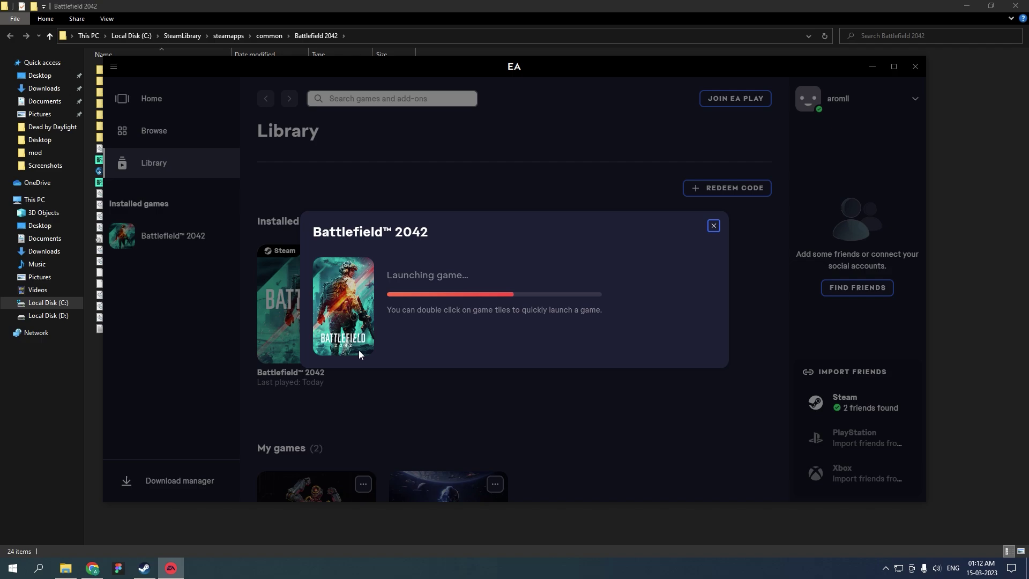